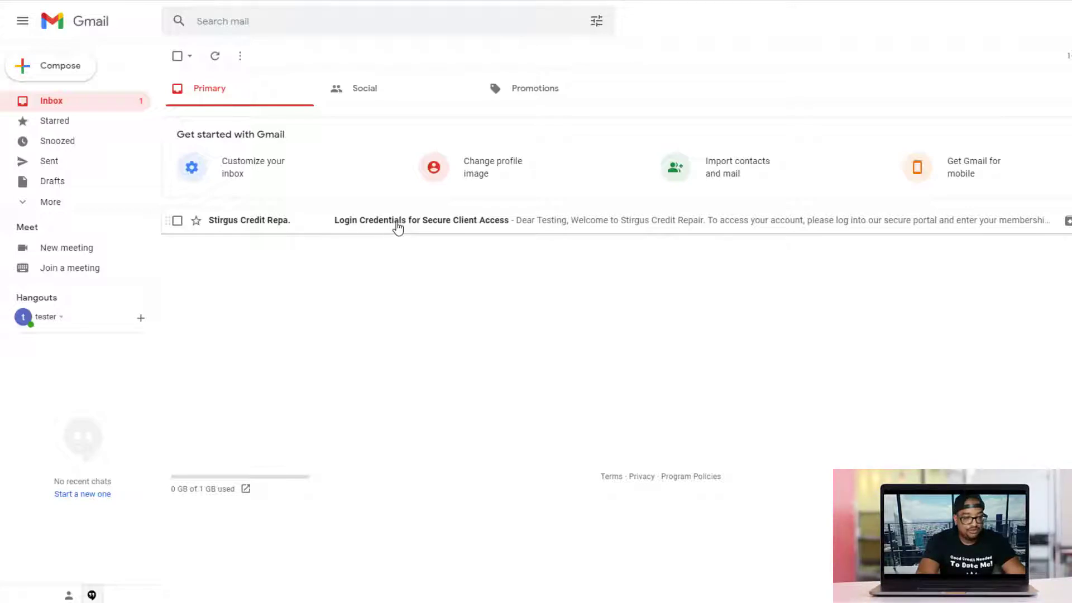
# Open the 'Login Credentials for Secure Client Access' email and follow its LOGIN NOW link to password setup
pyautogui.click(450, 227)
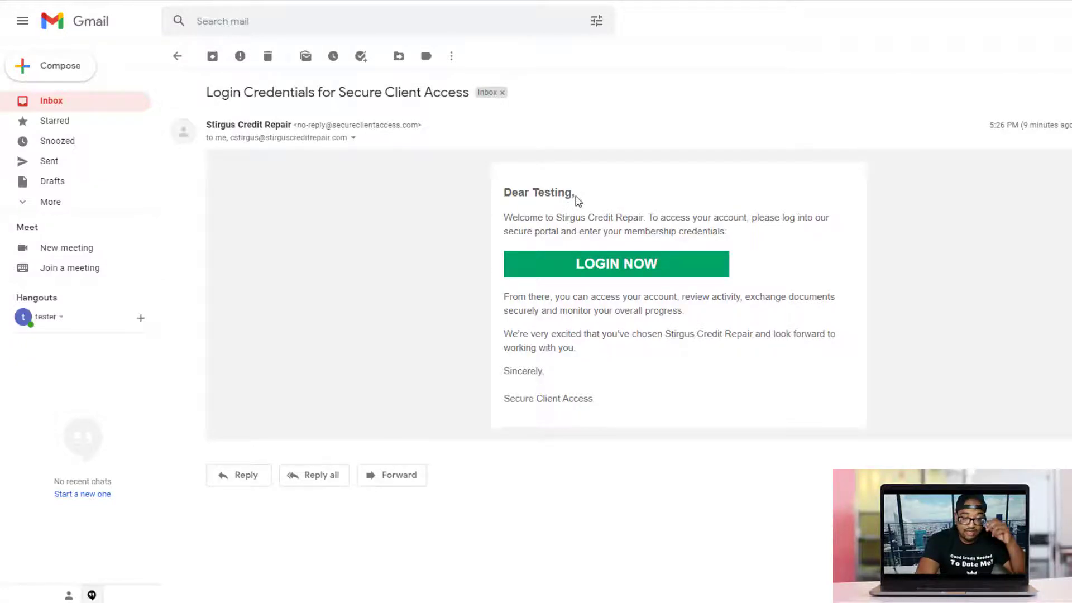
pyautogui.click(580, 267)
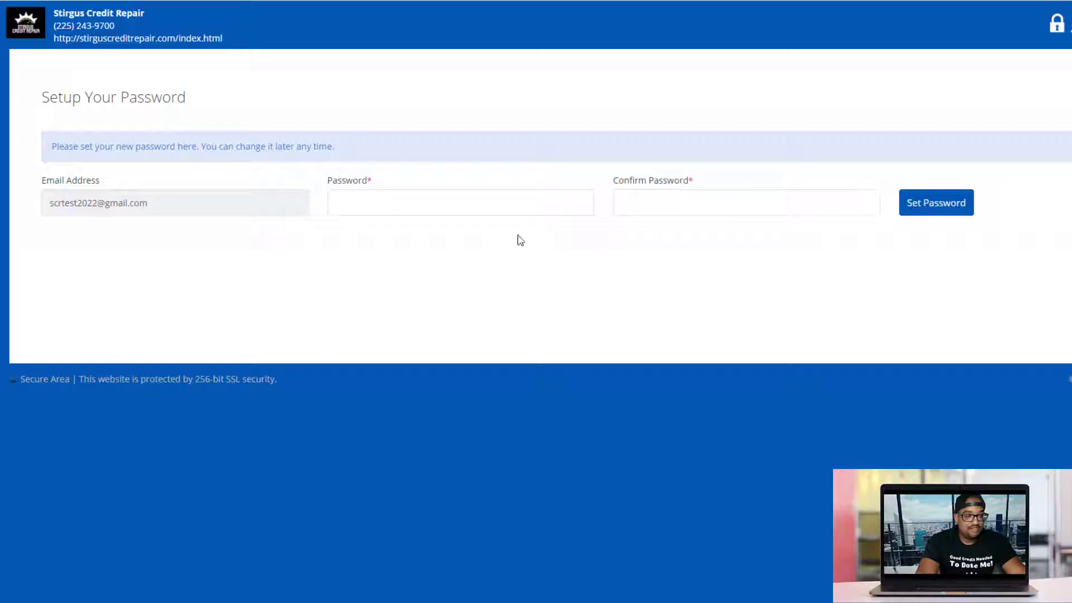
pyautogui.click(461, 201)
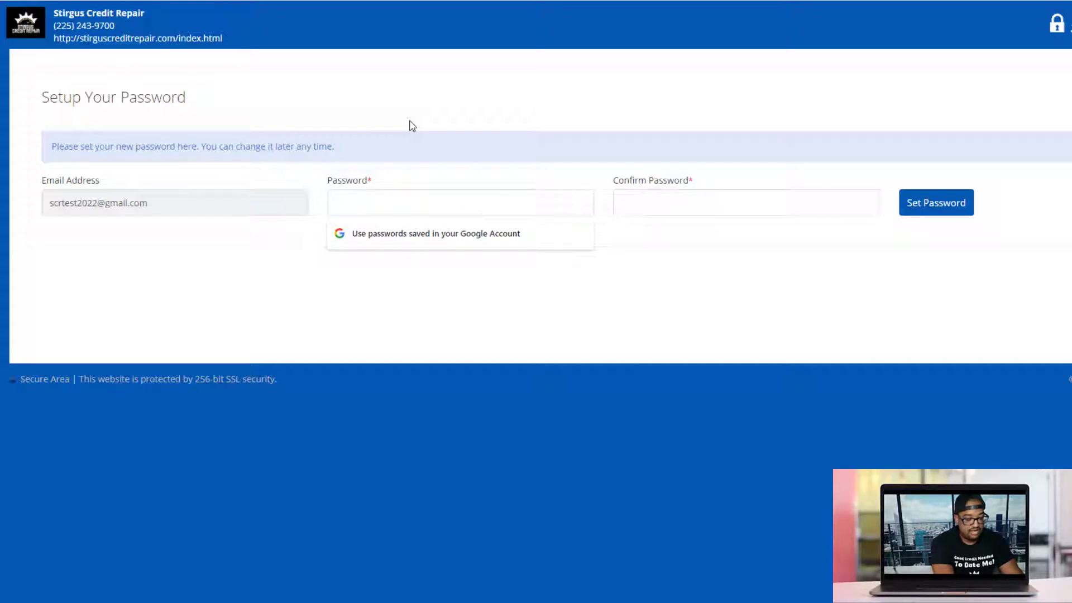
# Enter the new account password in both fields and save it with Set Password
pyautogui.write('•')
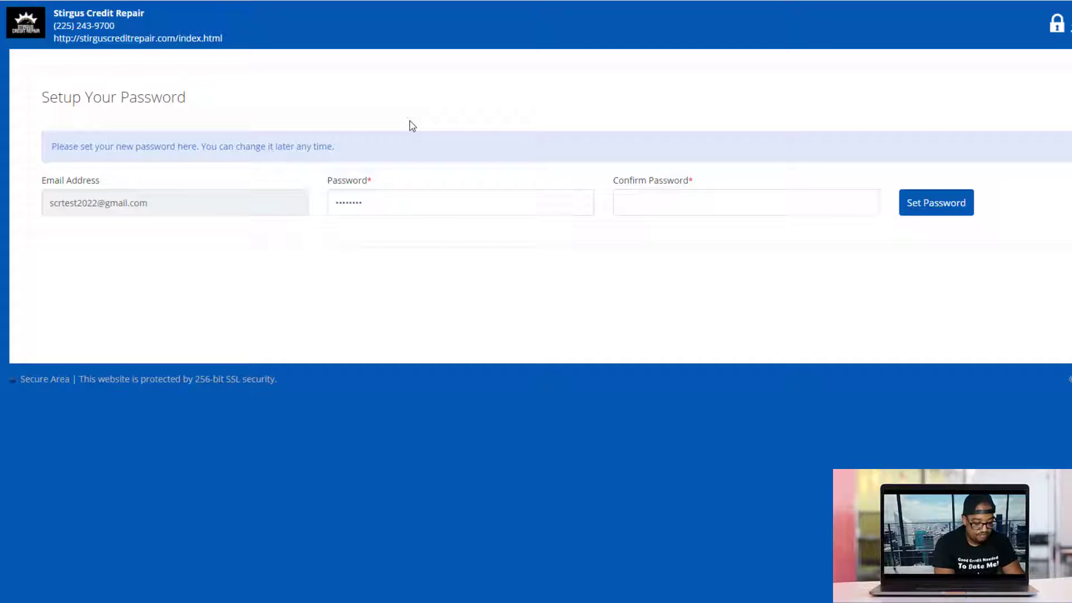
pyautogui.write('••••••••')
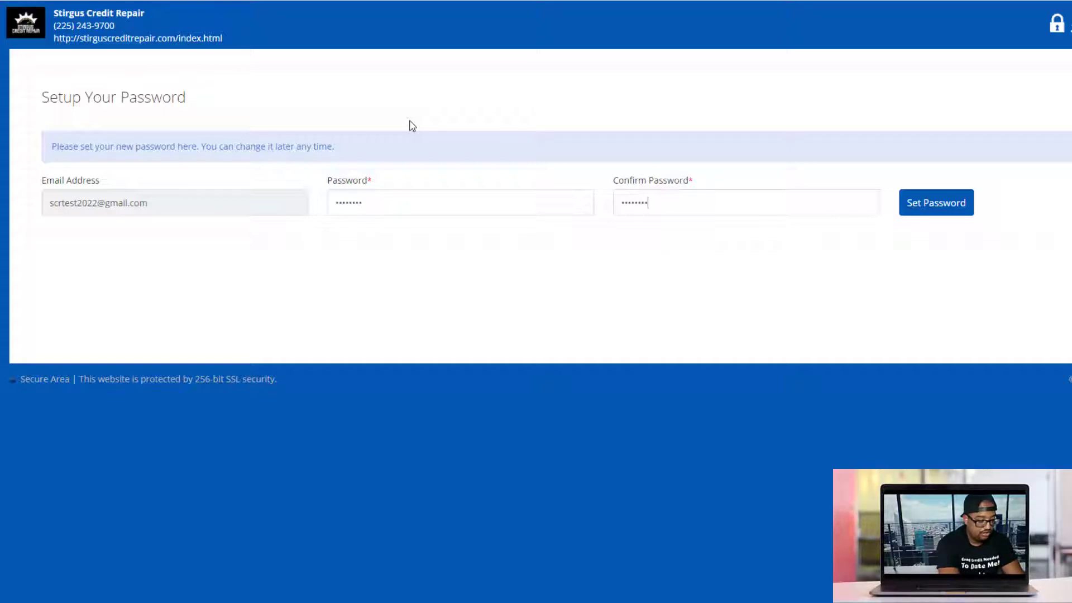
pyautogui.click(921, 210)
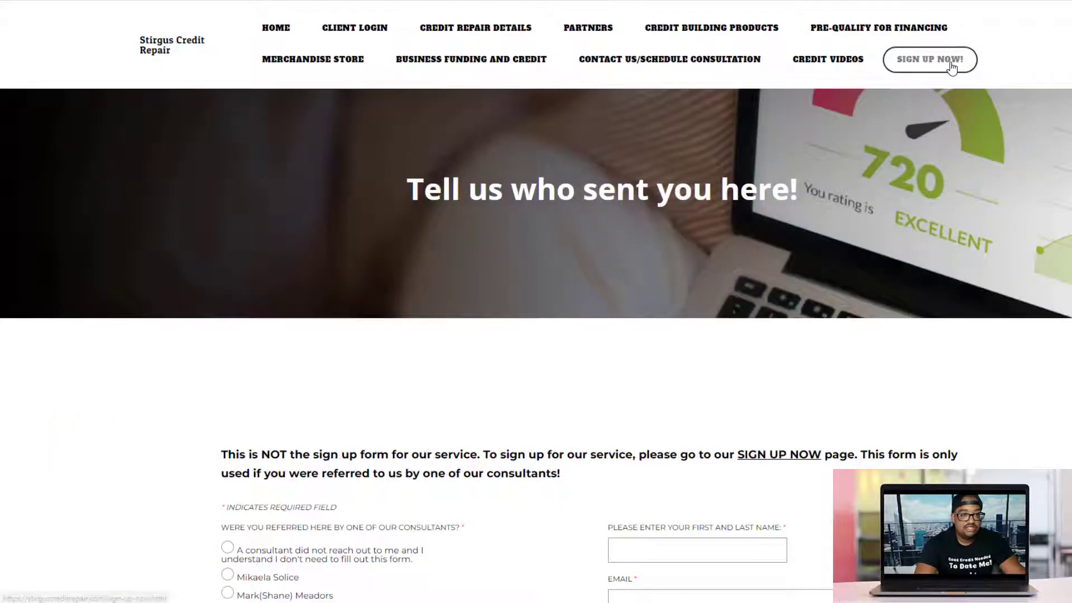
# Go to SIGN UP NOW!, draw a signature at the end of the agreement, and submit it
pyautogui.click(925, 69)
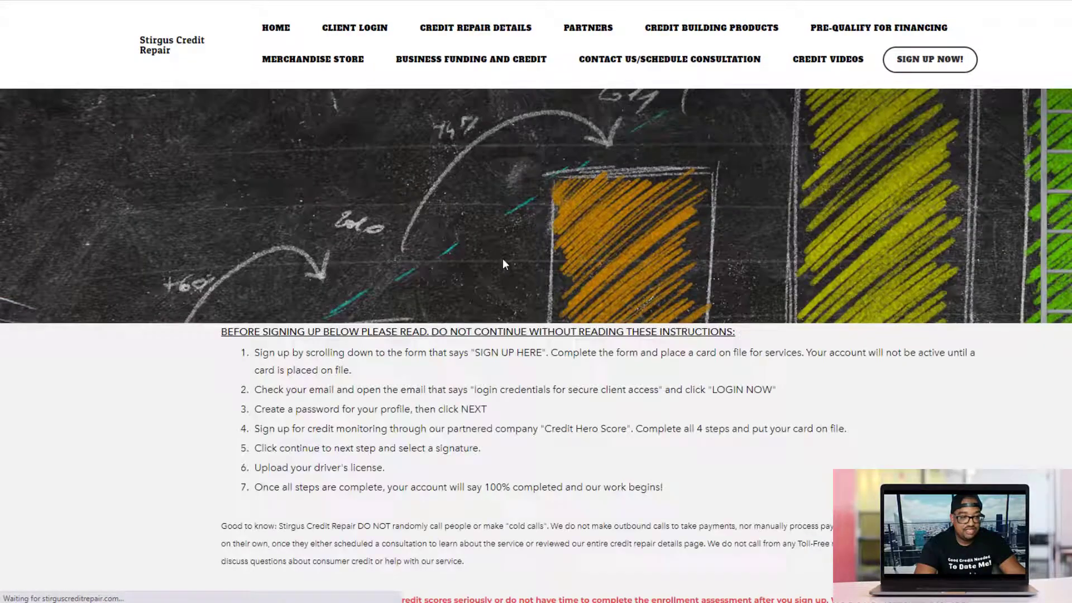
pyautogui.scroll(-5, 423, 328)
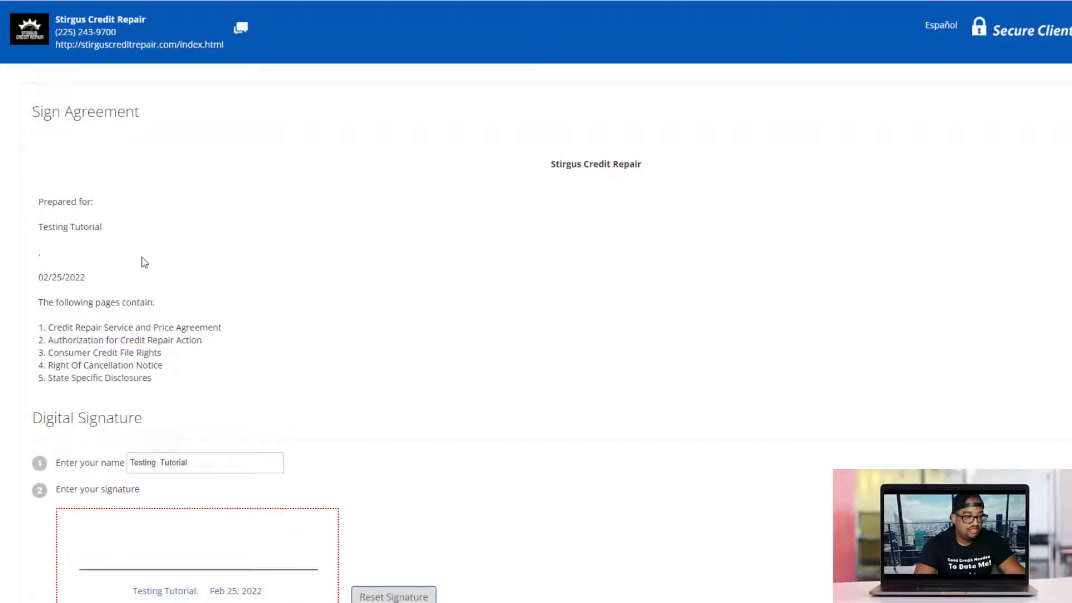
pyautogui.scroll(-2, 228, 240)
pyautogui.scroll(-8, 229, 240)
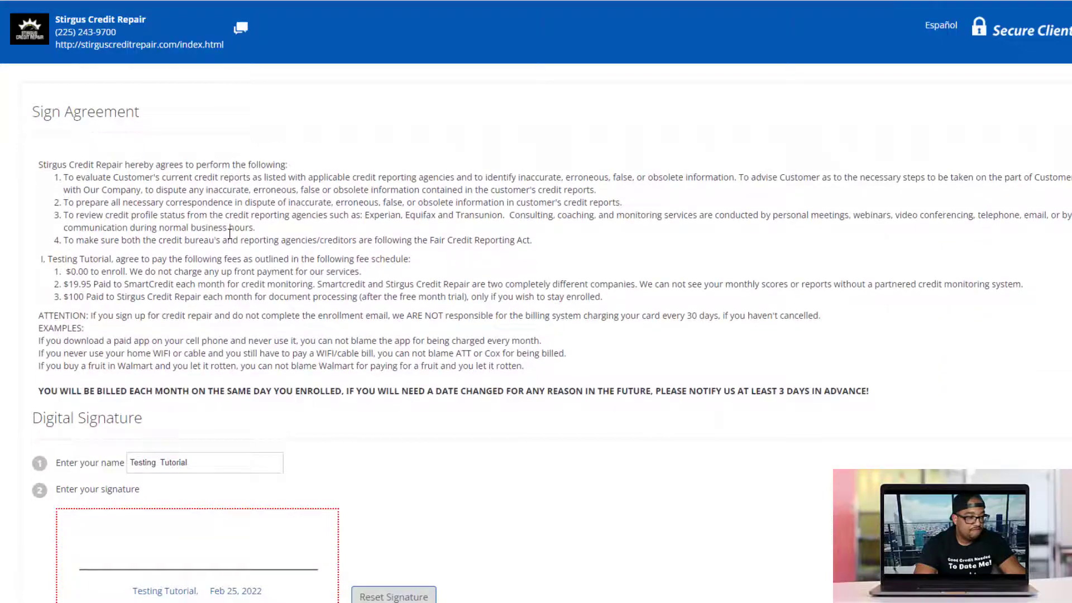
pyautogui.scroll(-10, 230, 229)
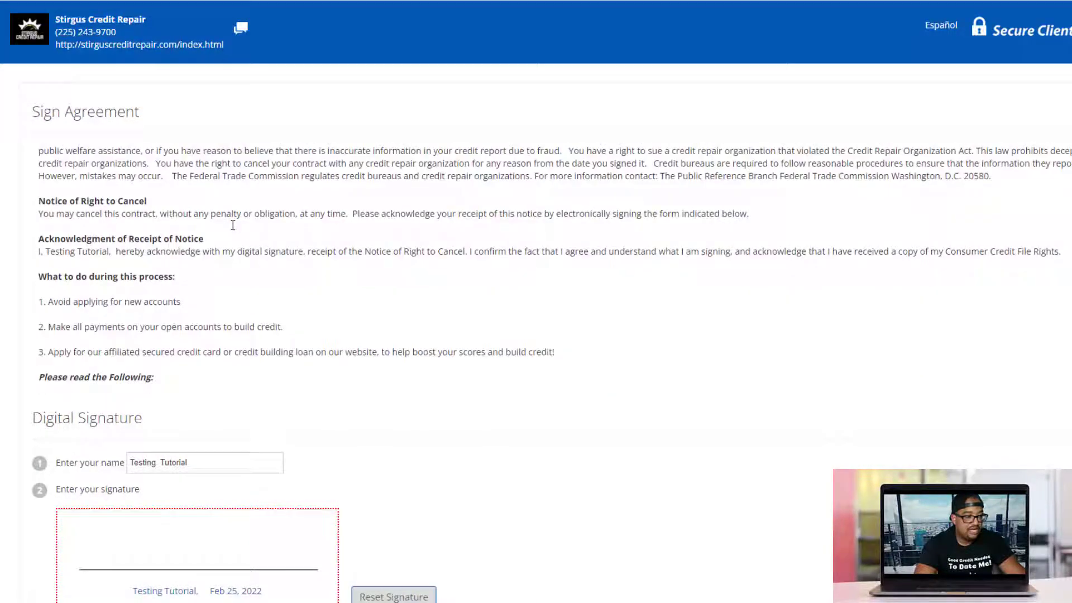
pyautogui.scroll(-5, 234, 240)
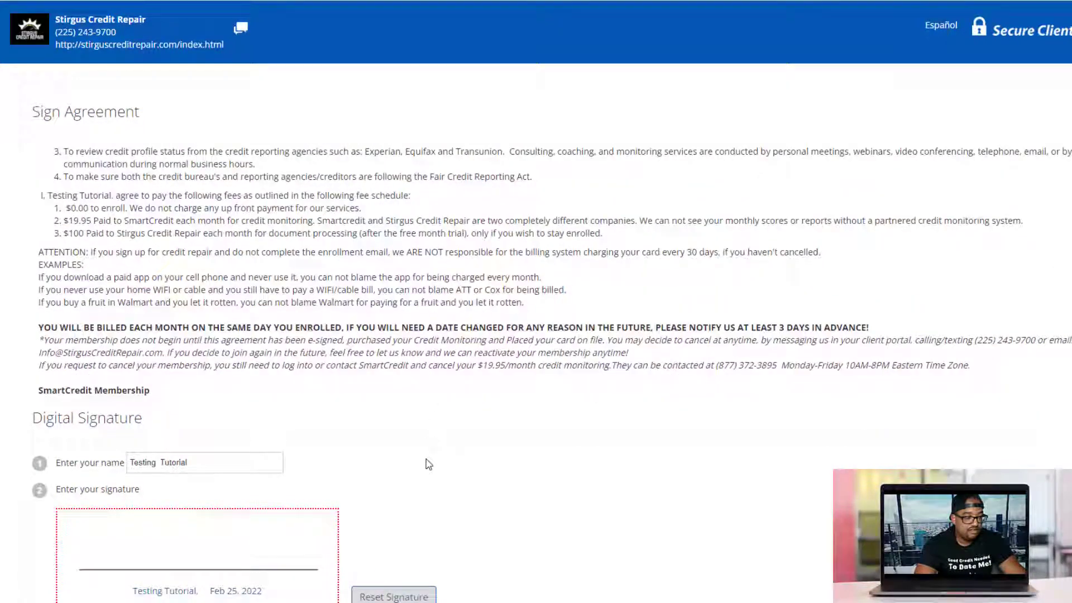
pyautogui.scroll(-3, 430, 463)
pyautogui.moveTo(127, 377)
pyautogui.mouseDown()
pyautogui.moveTo(124, 397)
pyautogui.moveTo(263, 398)
pyautogui.moveTo(307, 385)
pyautogui.mouseUp()
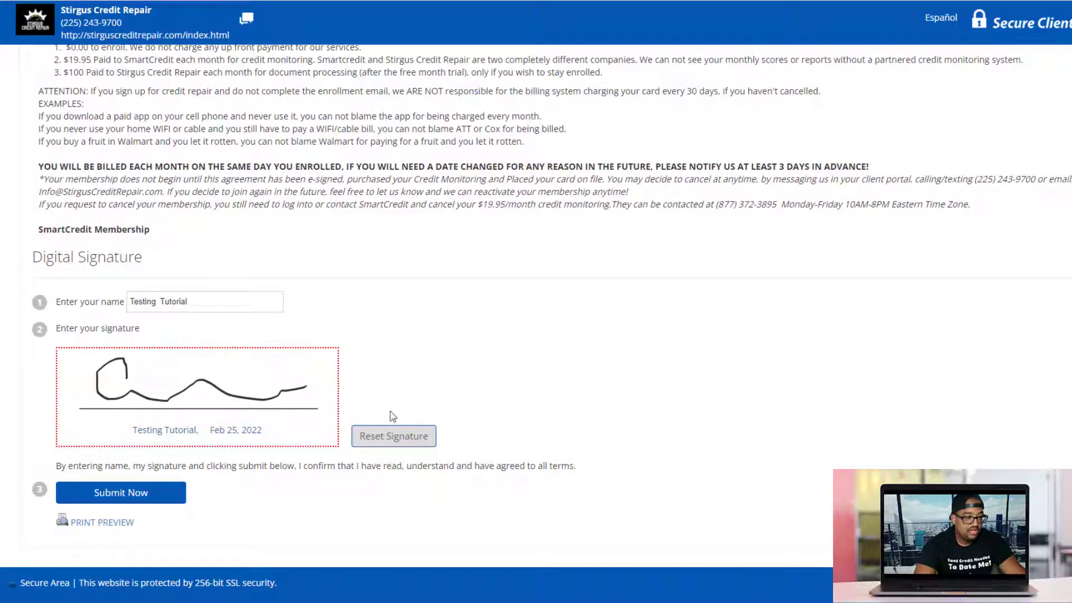
pyautogui.click(124, 494)
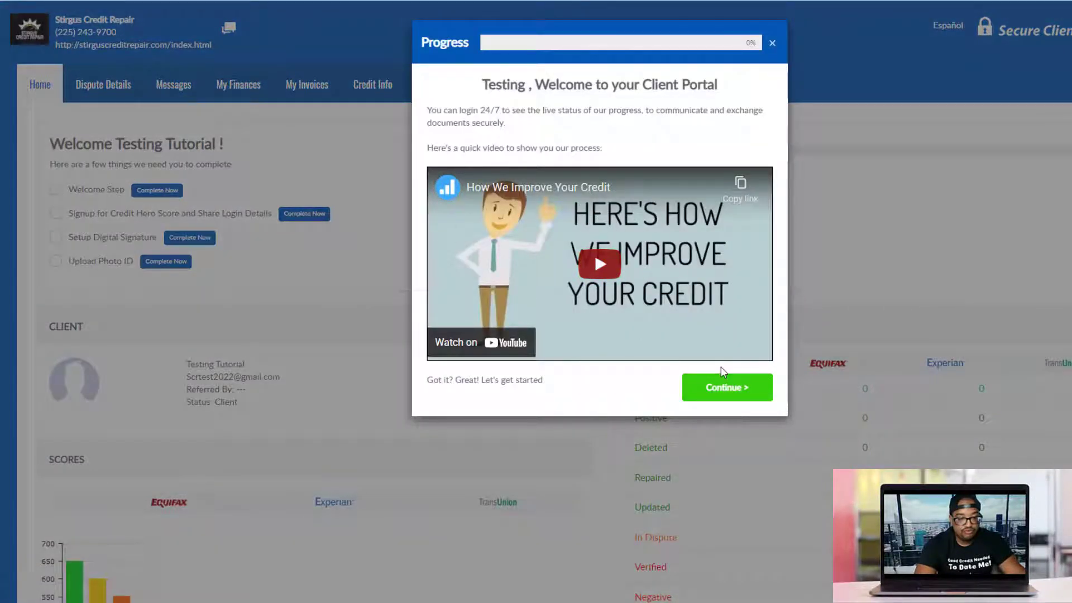
# Continue past the welcome dialog and choose 'Ok, Ready To Set Up!' for credit monitoring
pyautogui.click(715, 387)
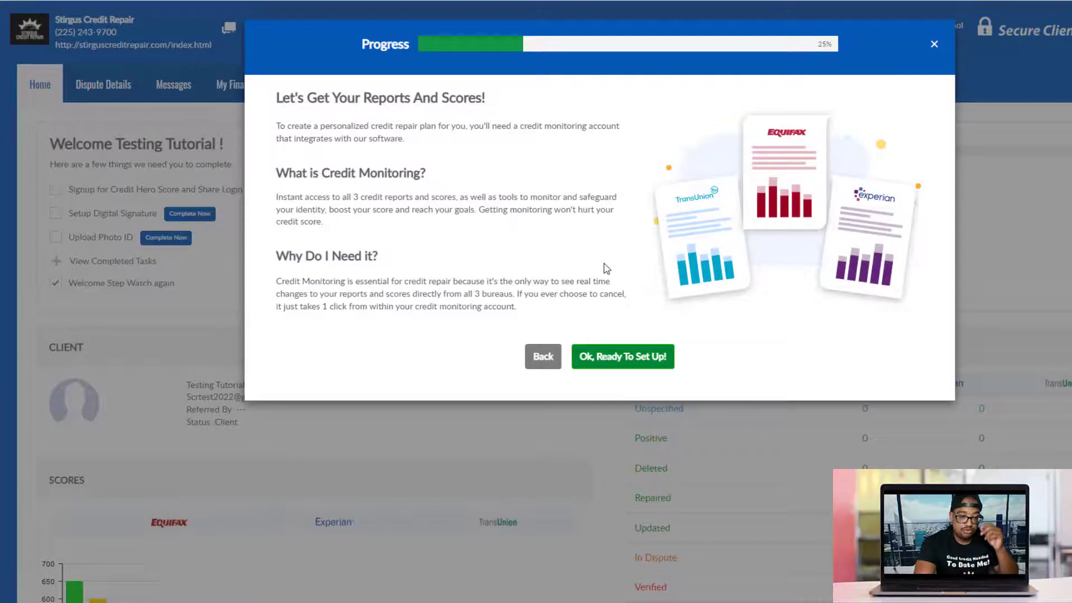
pyautogui.click(599, 363)
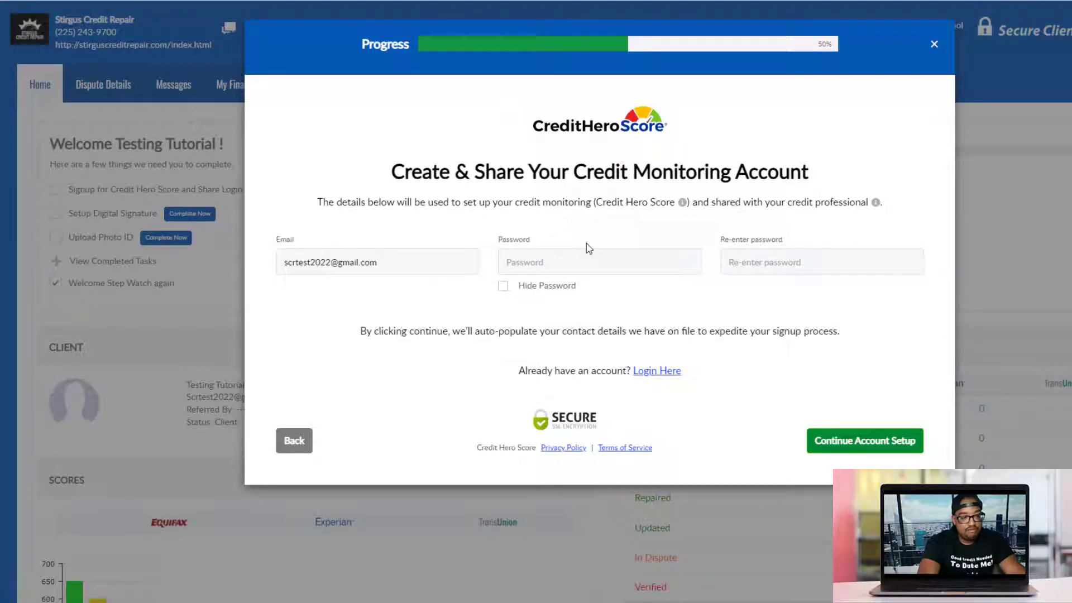
# Enter a matching password in both Credit Hero Score password fields and continue the account setup
pyautogui.click(576, 261)
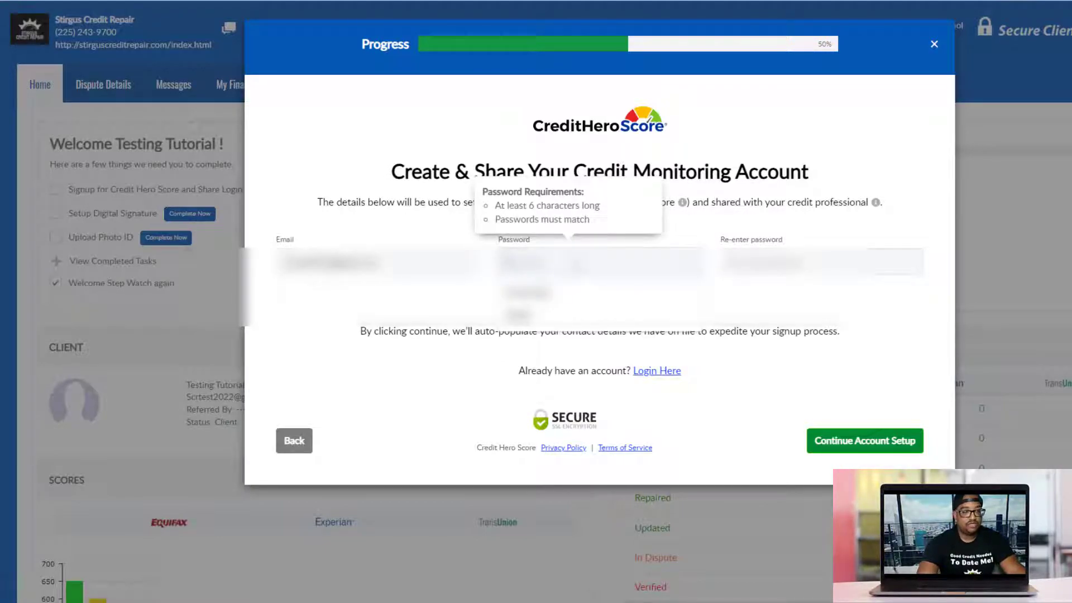
pyautogui.write('123456')
pyautogui.press('Tab')
pyautogui.write('123456')
pyautogui.click(600, 152)
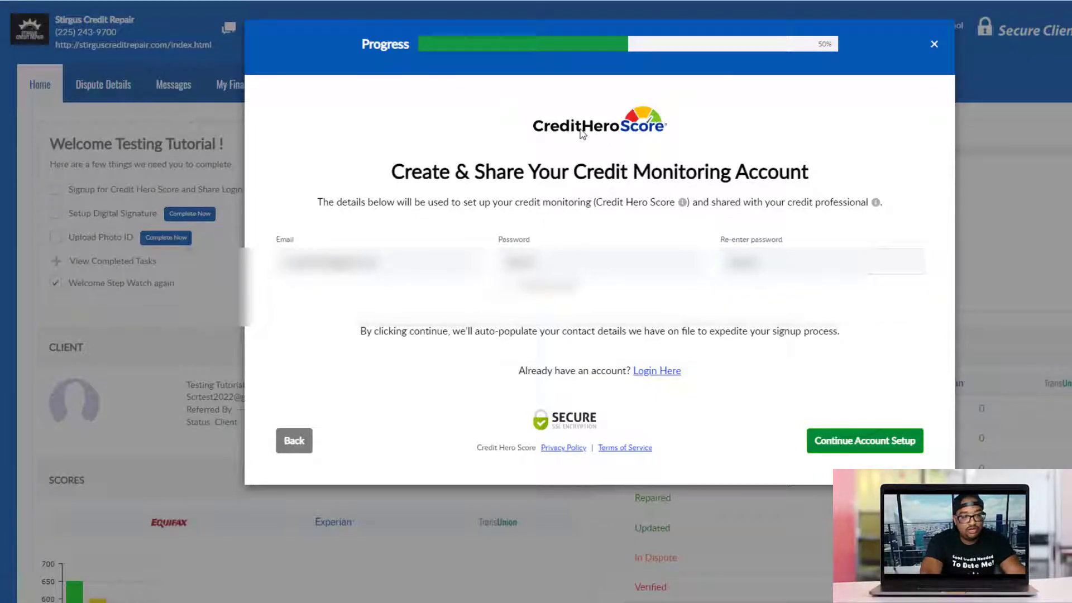
pyautogui.click(853, 450)
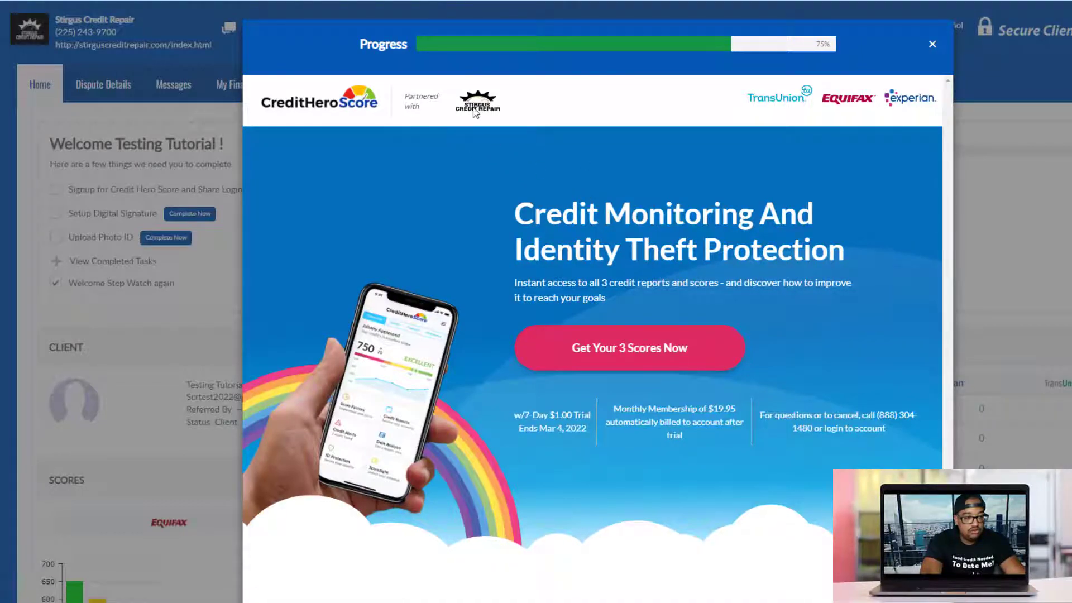
# Reopen the Credit Hero Score sign-up form, then dismiss it to return to the dashboard checklist
pyautogui.scroll(-3, 691, 223)
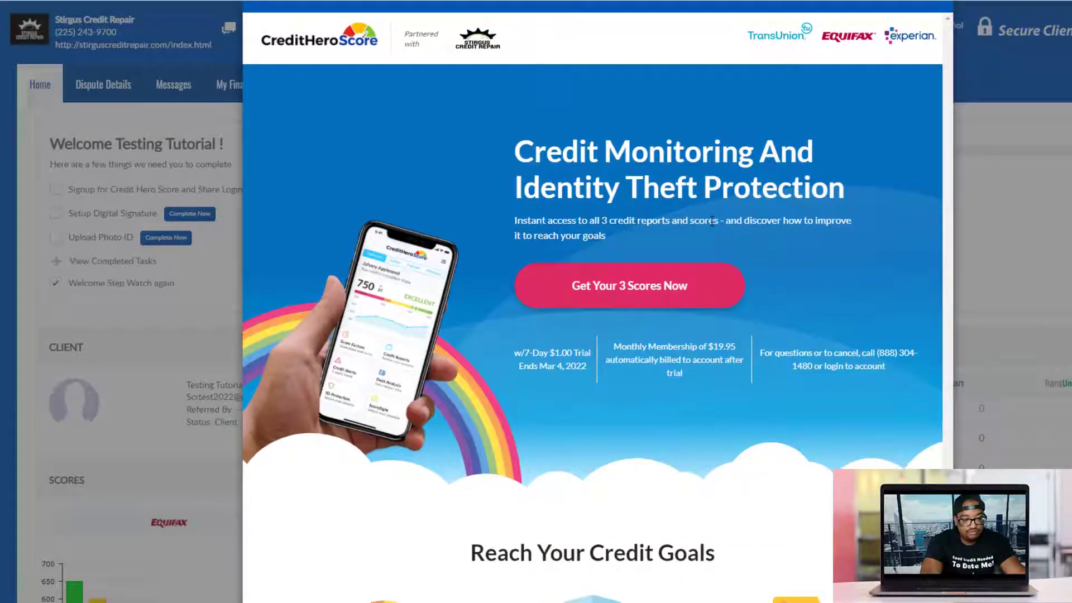
pyautogui.scroll(3, 678, 191)
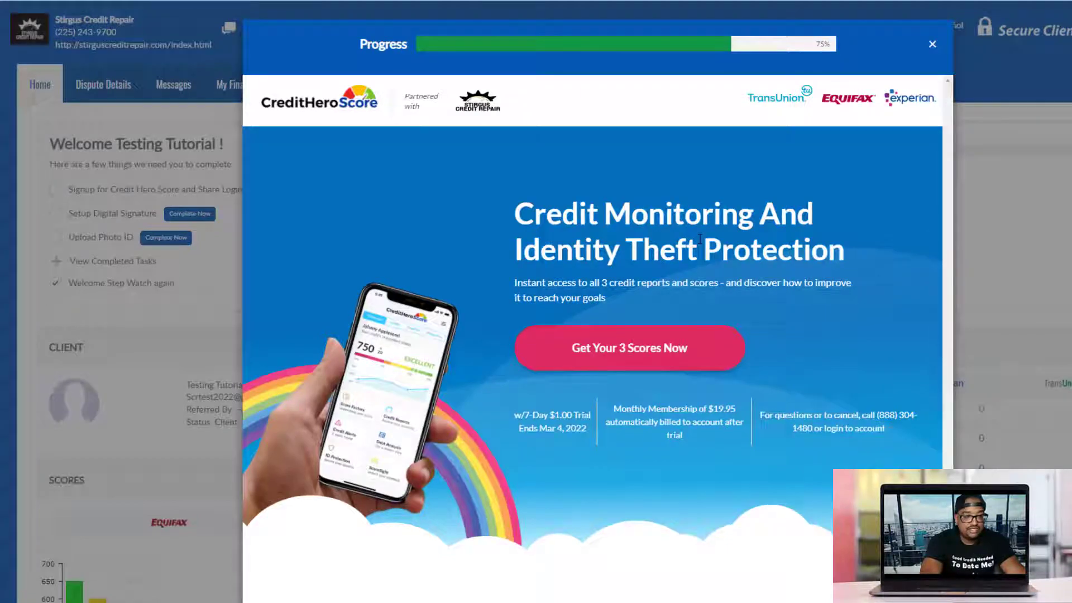
pyautogui.scroll(-1, 685, 245)
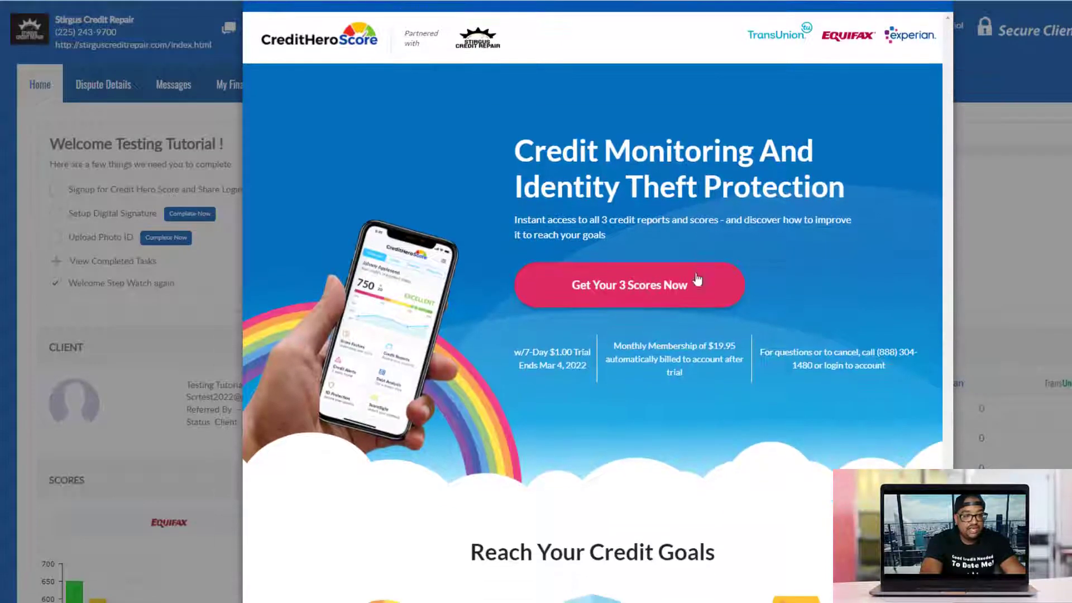
pyautogui.click(608, 296)
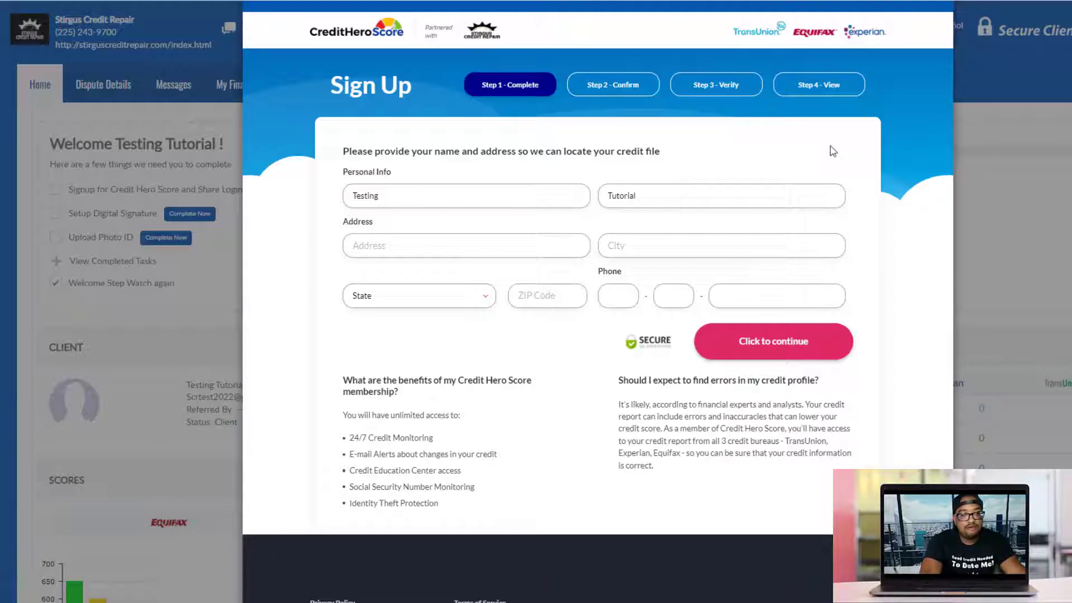
pyautogui.scroll(-5, 789, 319)
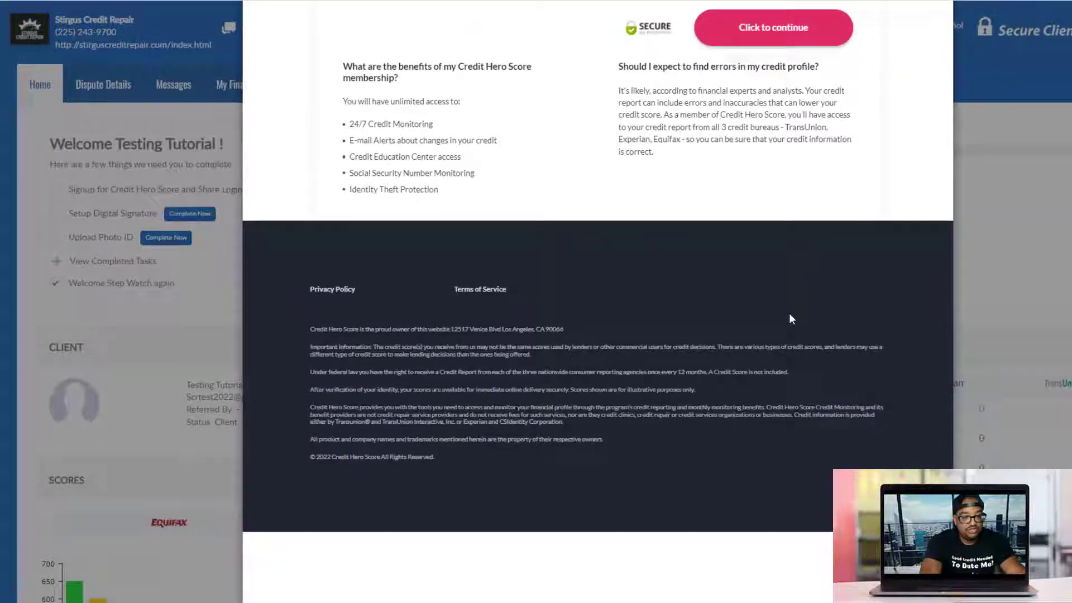
pyautogui.scroll(5, 788, 319)
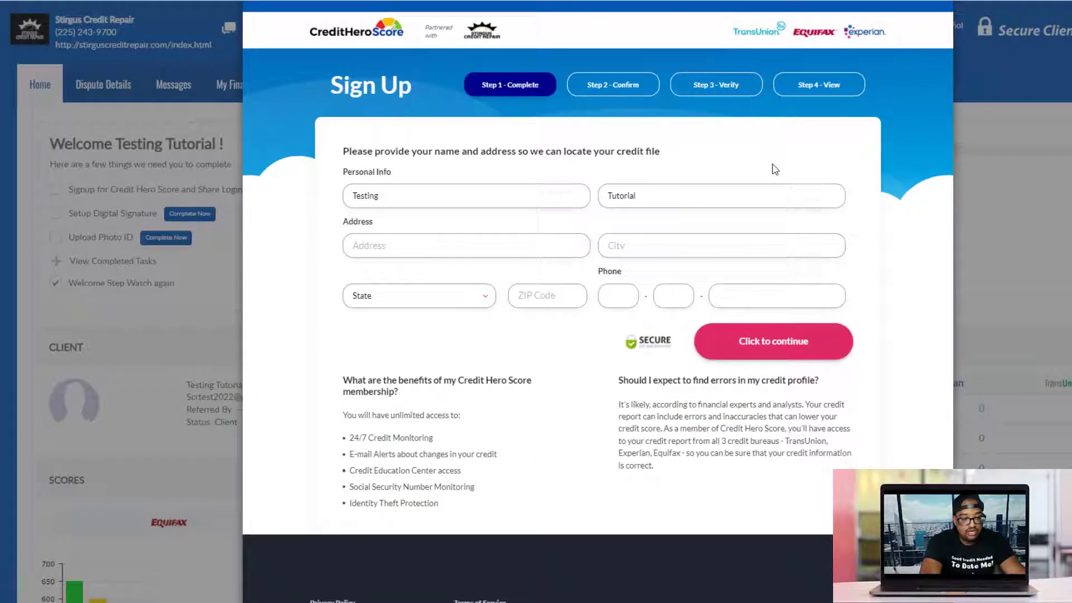
pyautogui.click(1043, 170)
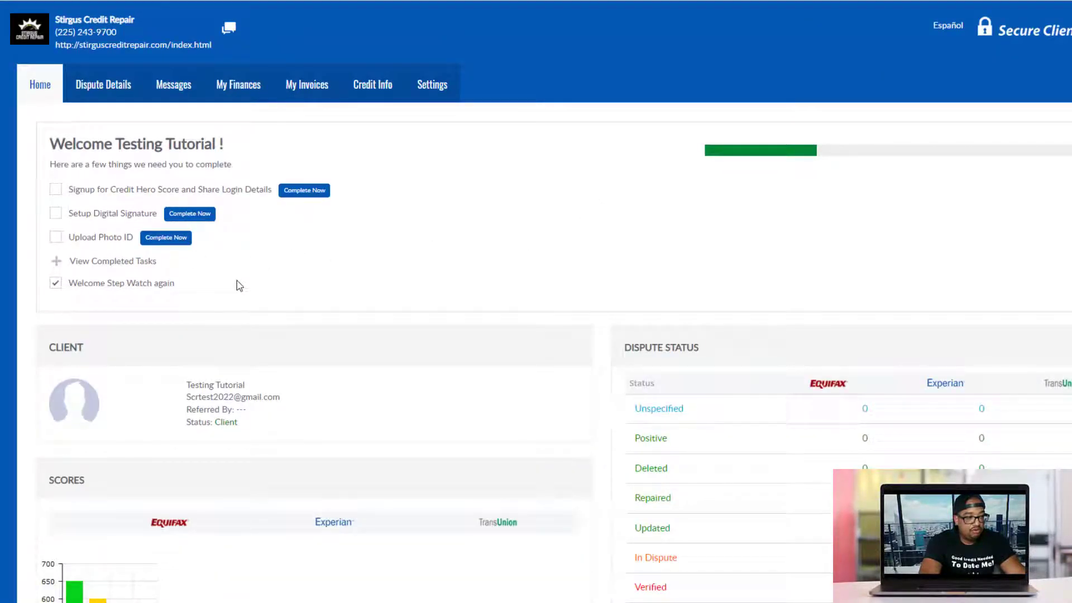
# Upload the driver's licence image from the computer as the photo ID
pyautogui.click(150, 241)
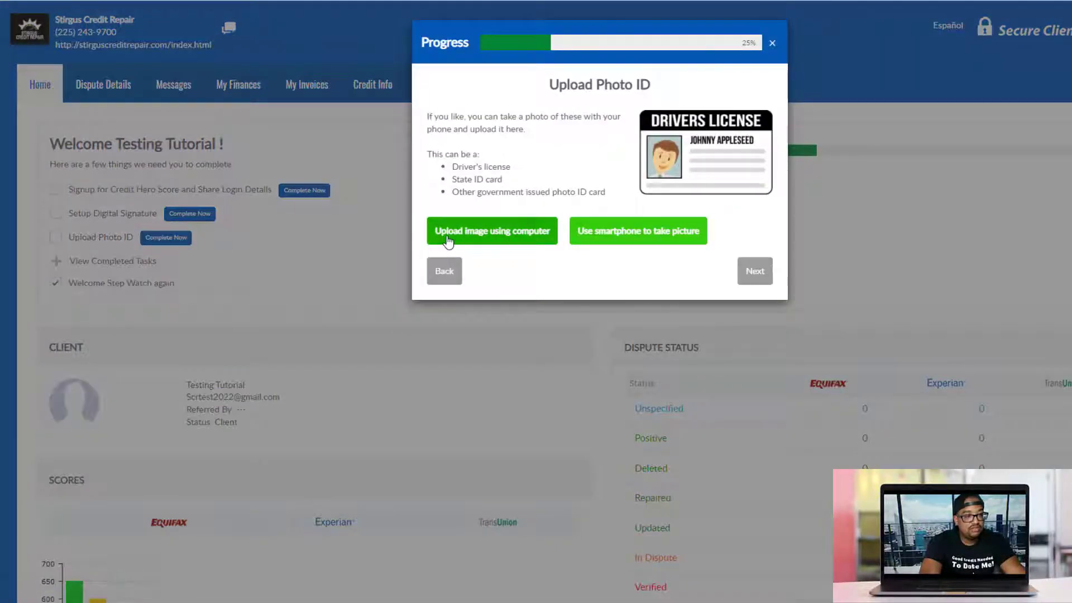
pyautogui.click(501, 238)
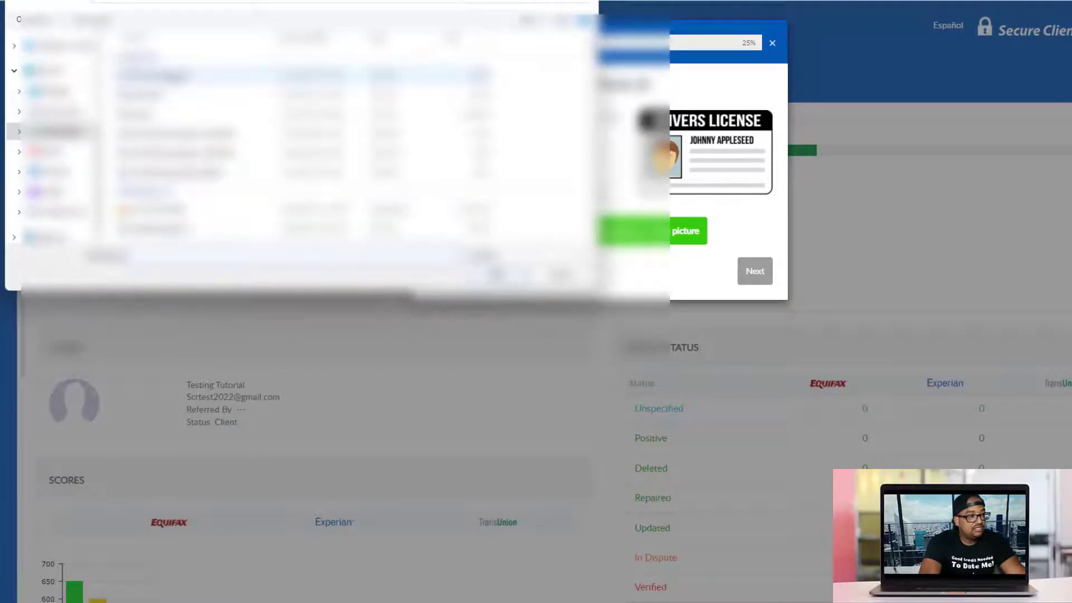
pyautogui.doubleClick(177, 77)
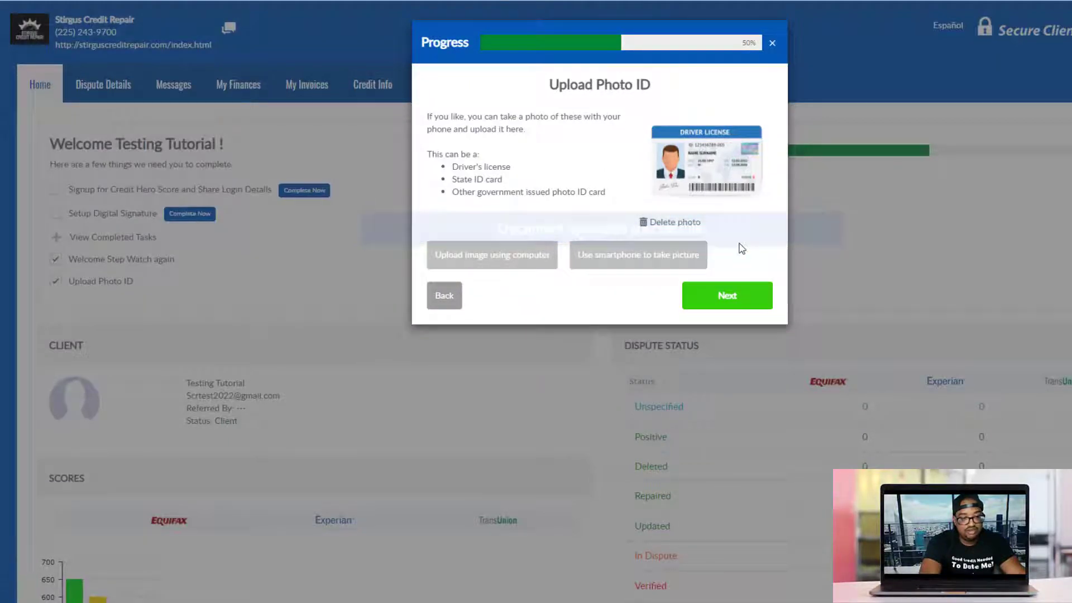
pyautogui.click(727, 296)
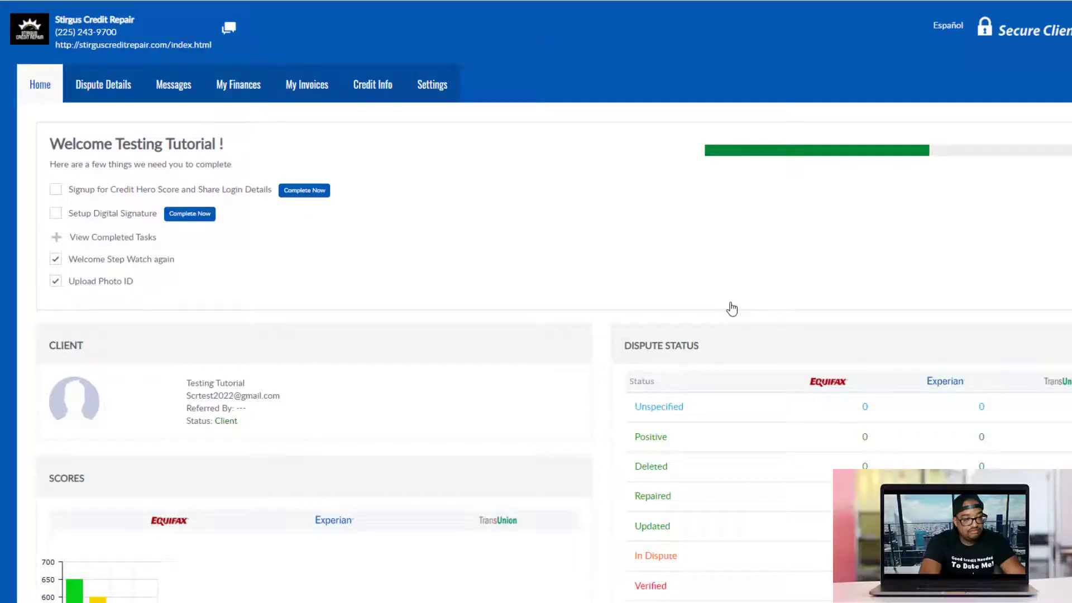
# Choose the first handwriting style as the digital signature and save it
pyautogui.click(190, 214)
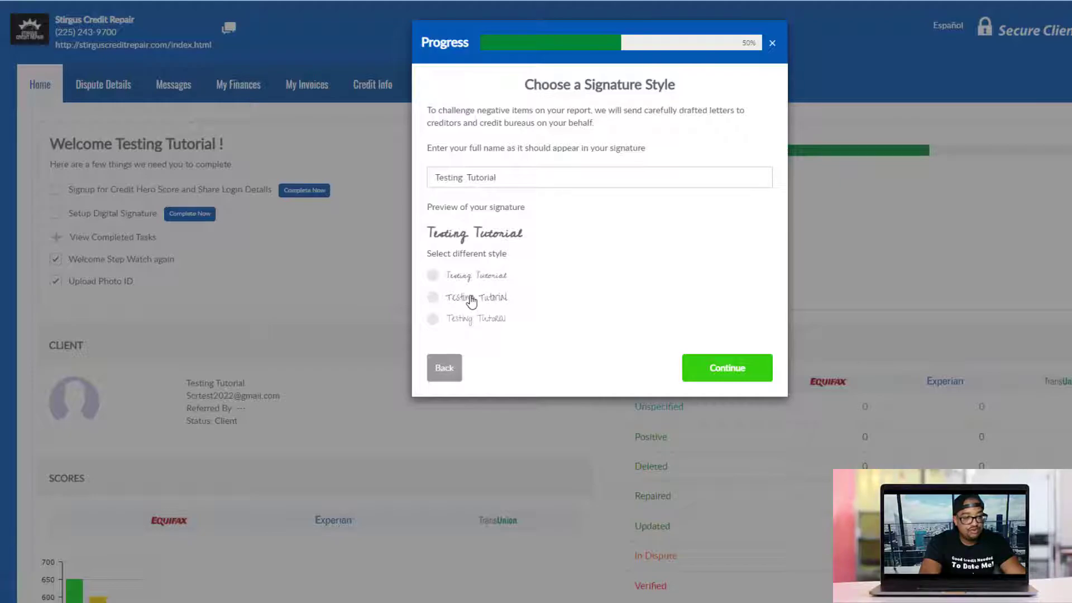
pyautogui.click(433, 275)
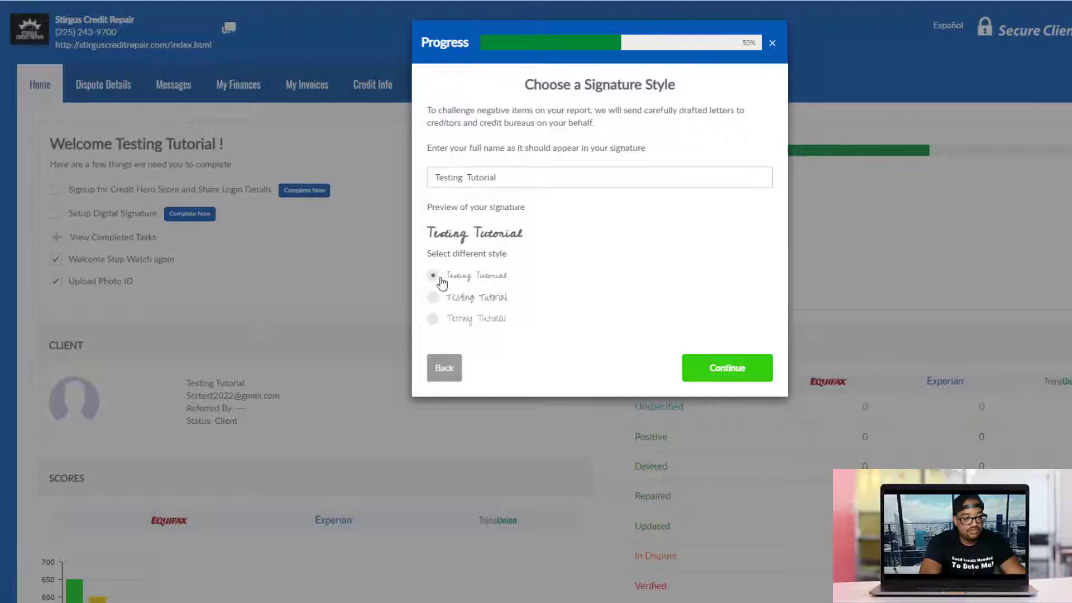
pyautogui.click(737, 372)
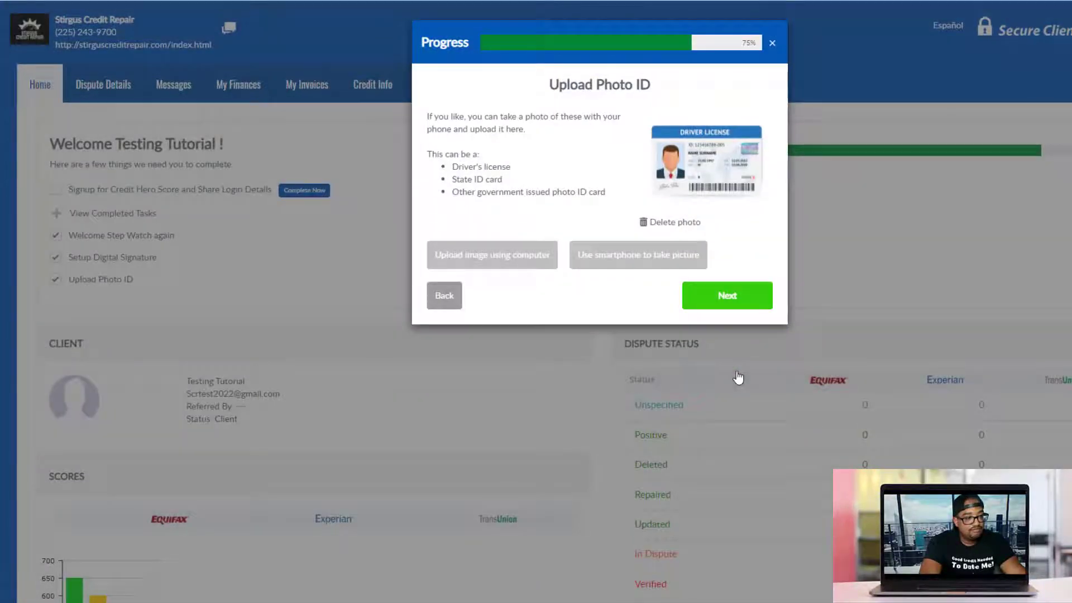
pyautogui.click(727, 295)
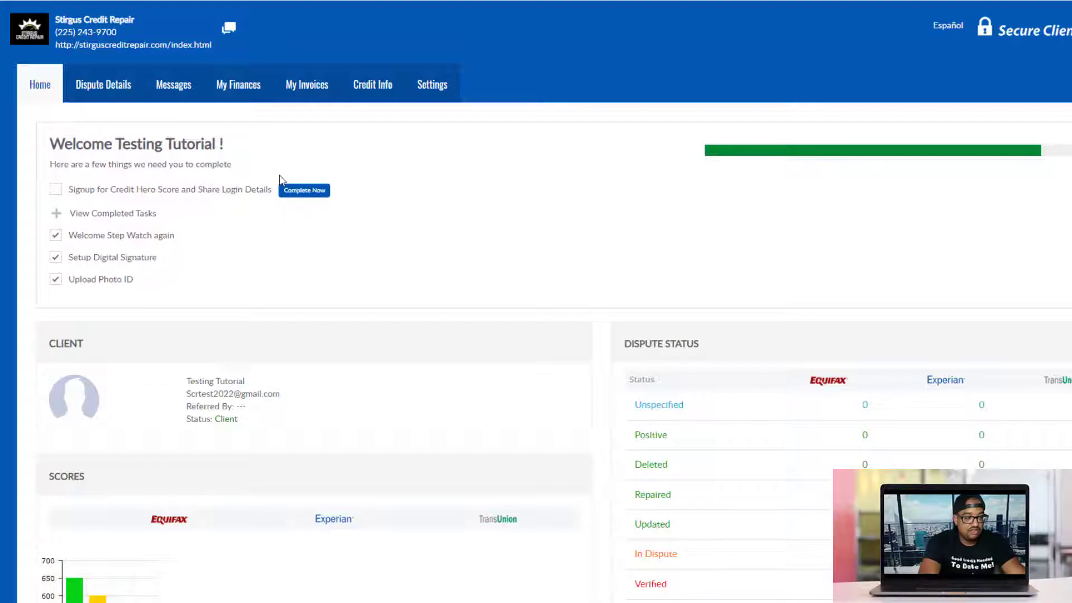
pyautogui.scroll(-3, 287, 190)
pyautogui.scroll(4, 300, 162)
pyautogui.scroll(-10, 407, 184)
pyautogui.scroll(10, 417, 174)
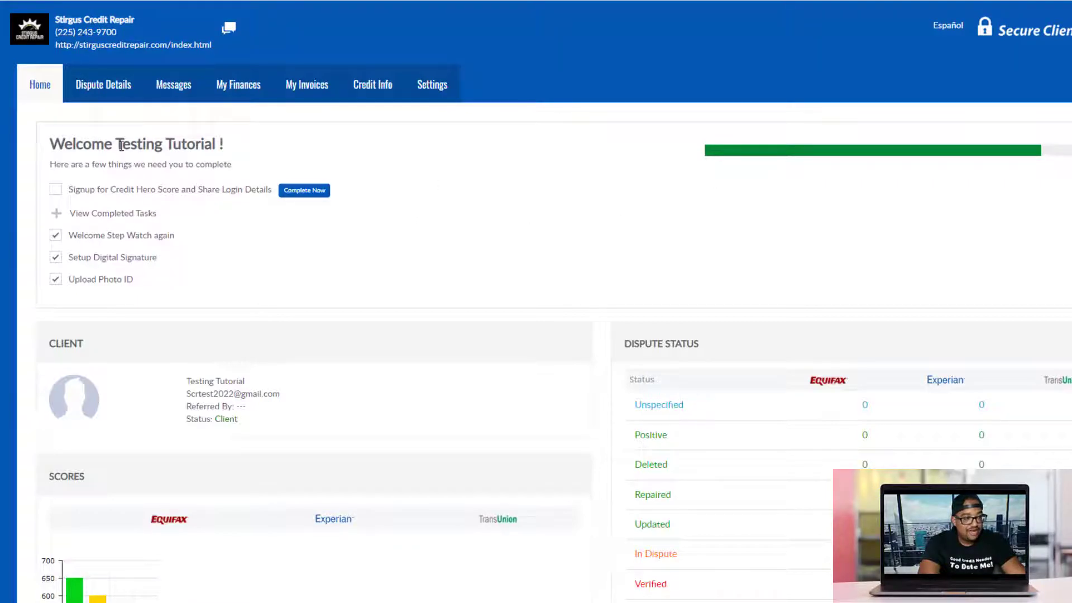
pyautogui.scroll(-5, 323, 306)
pyautogui.scroll(-1, 723, 290)
pyautogui.scroll(1, 605, 303)
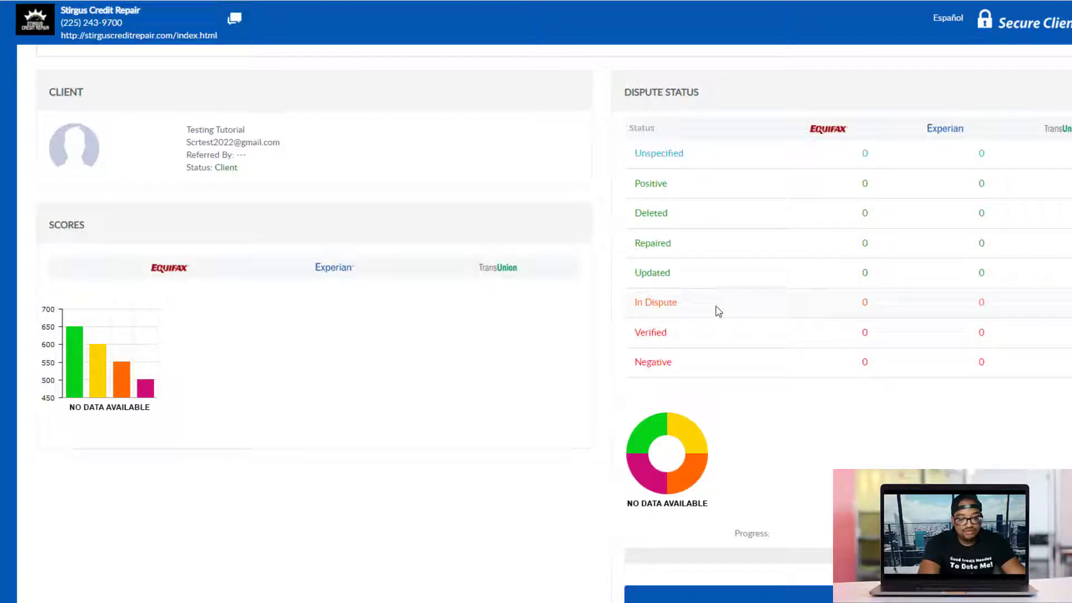
pyautogui.scroll(-3, 761, 354)
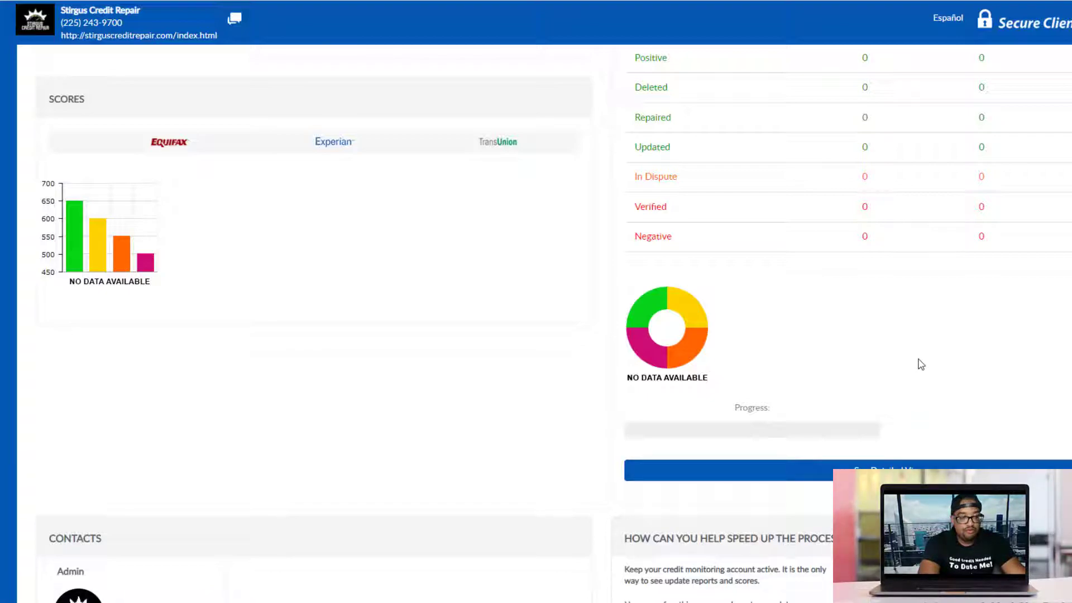
pyautogui.scroll(5, 564, 335)
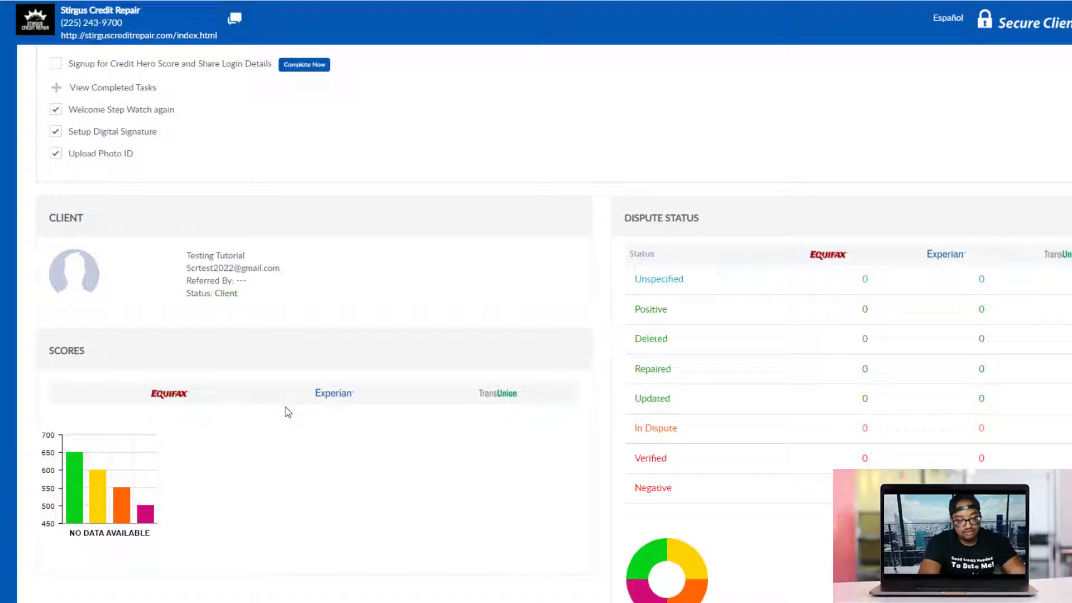
pyautogui.scroll(3, 144, 365)
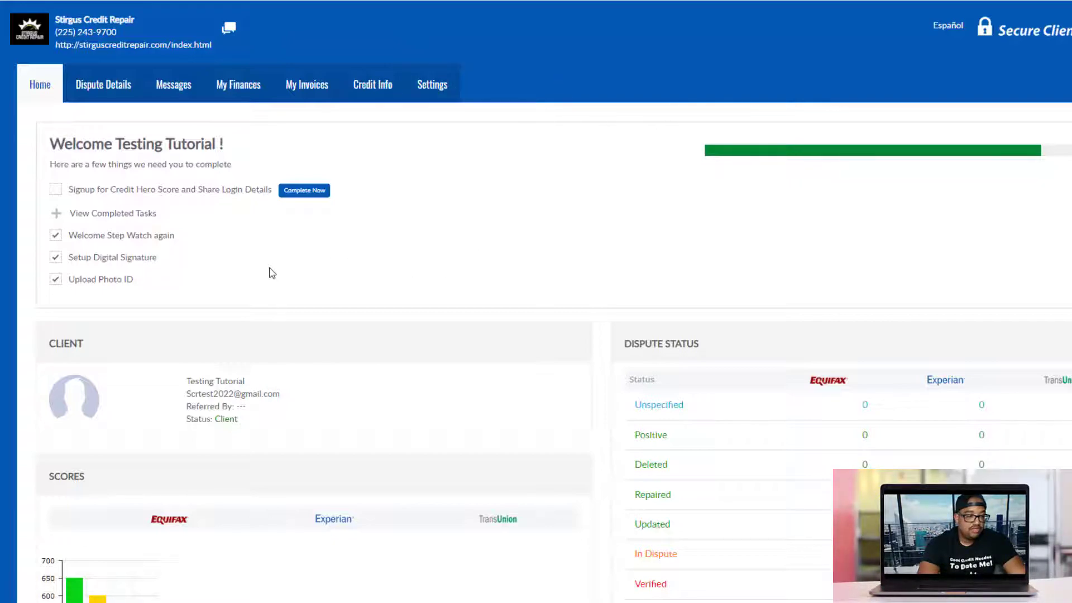
# Expand and then collapse the completed tasks, leaving only Credit Hero Score signup listed
pyautogui.scroll(-1, 240, 185)
pyautogui.scroll(-3, 366, 221)
pyautogui.scroll(5, 158, 209)
pyautogui.scroll(-4, 263, 290)
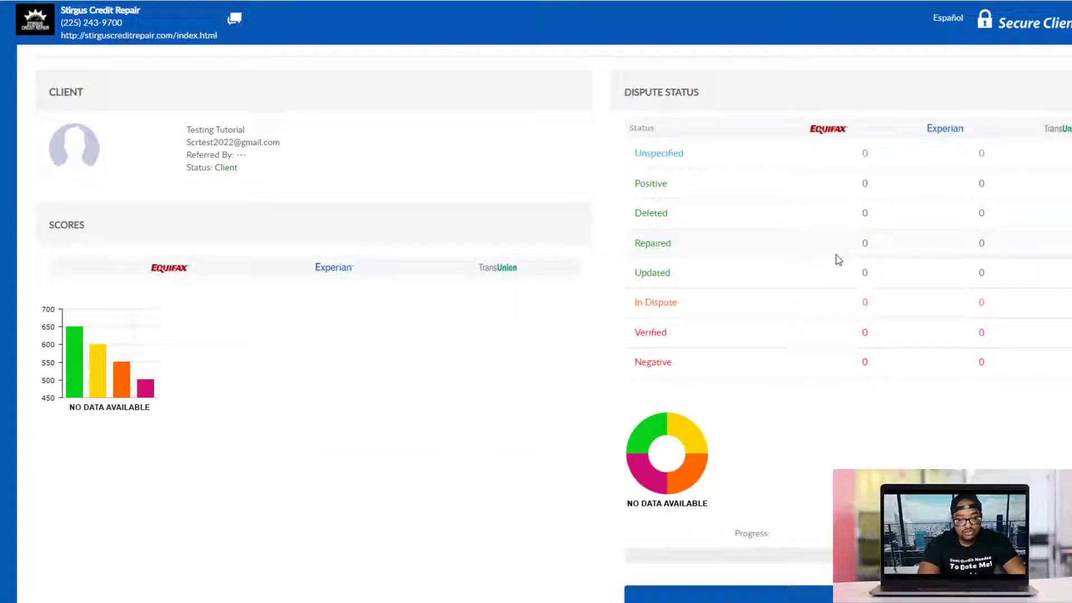
pyautogui.scroll(4, 821, 265)
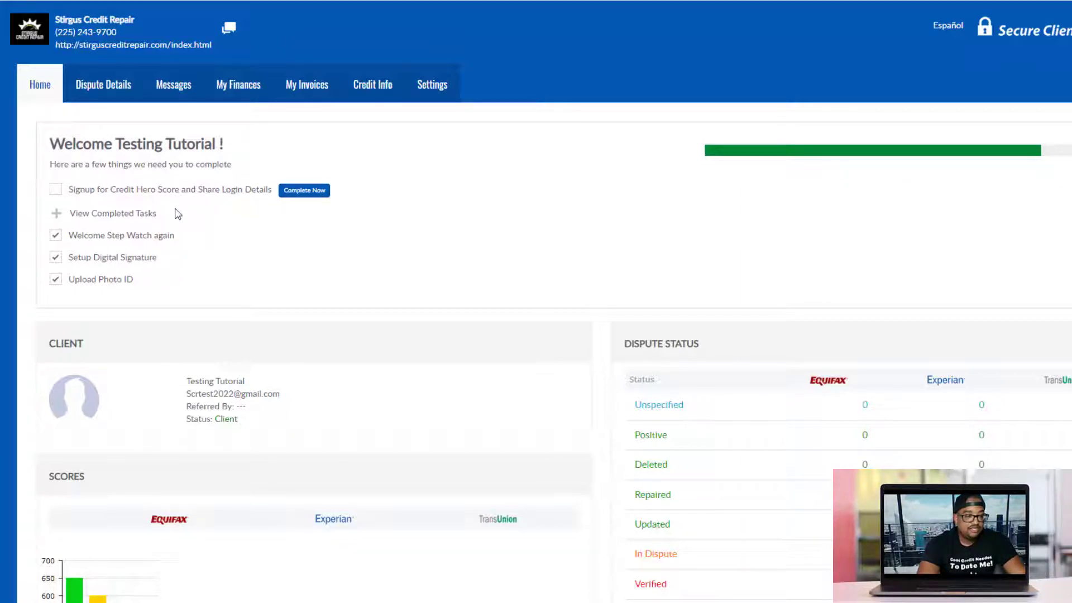
pyautogui.click(59, 218)
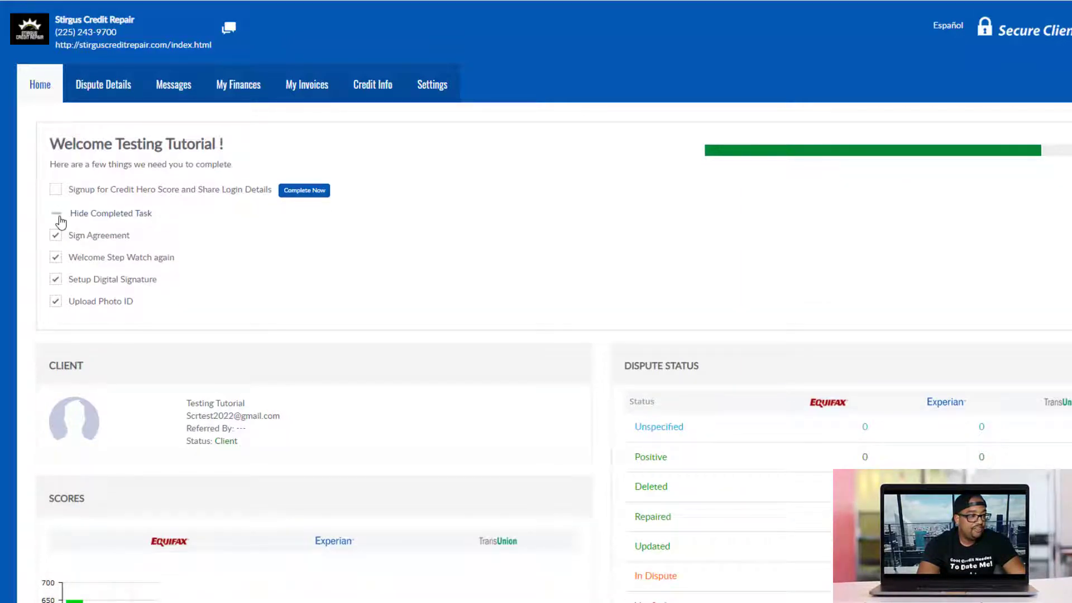
pyautogui.click(60, 220)
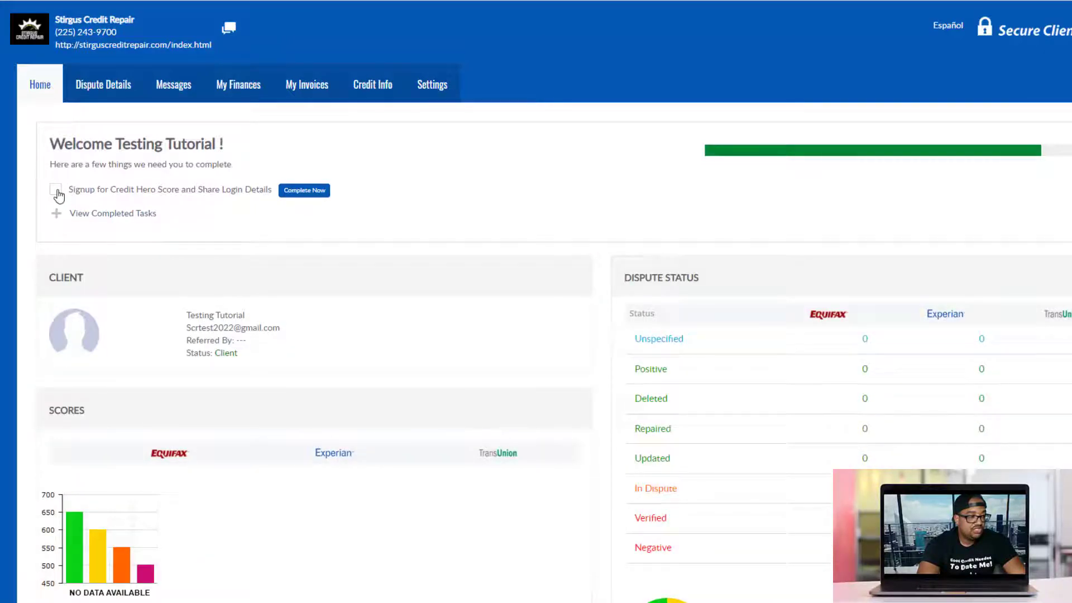